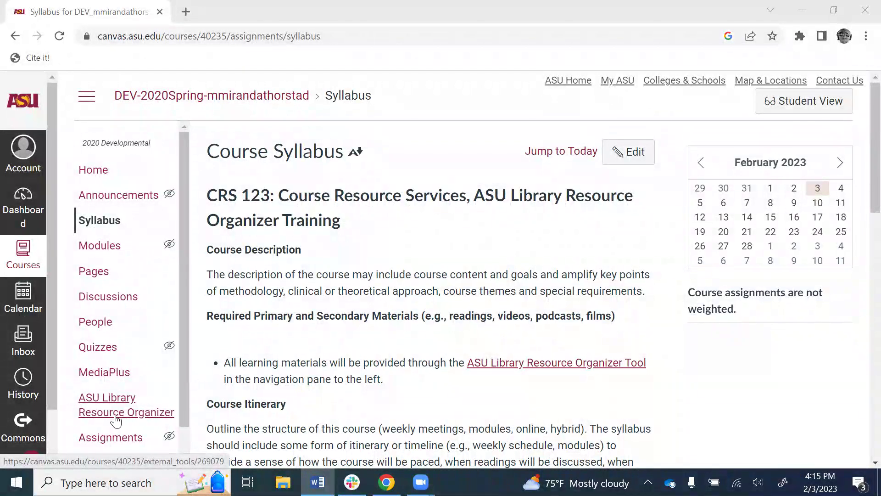
View the course's ASU Library Resource Organizer list, return to the course home page, and look over the syllabus.
click(114, 419)
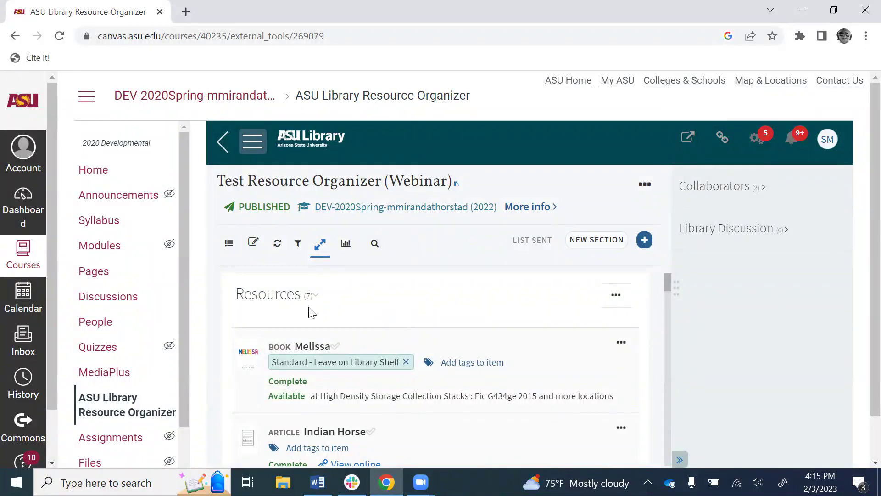
click(93, 171)
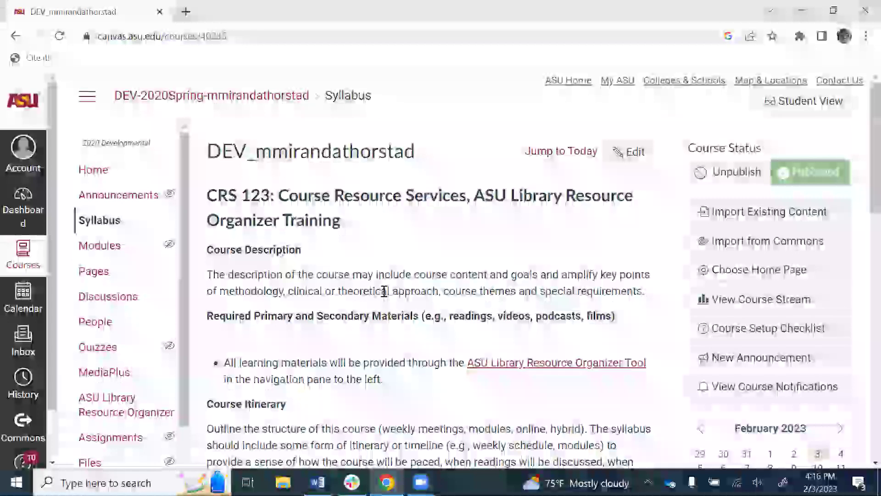
scroll(385, 291, down, 3)
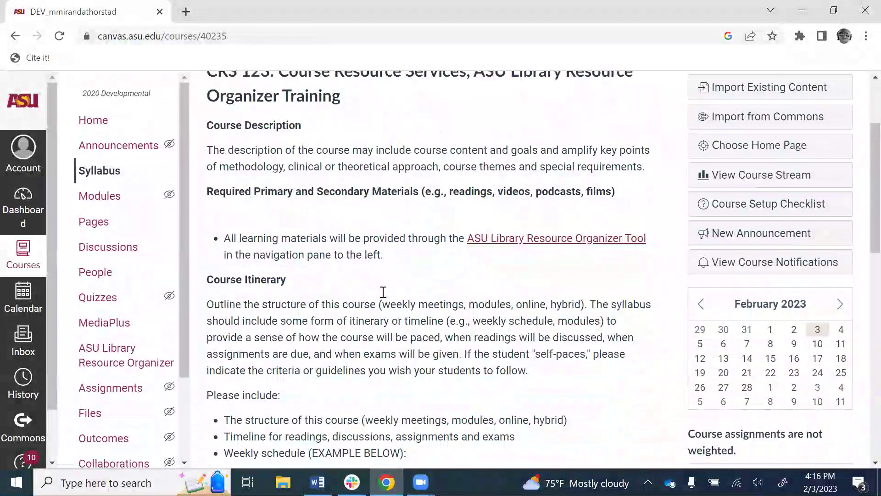
scroll(384, 291, up, 3)
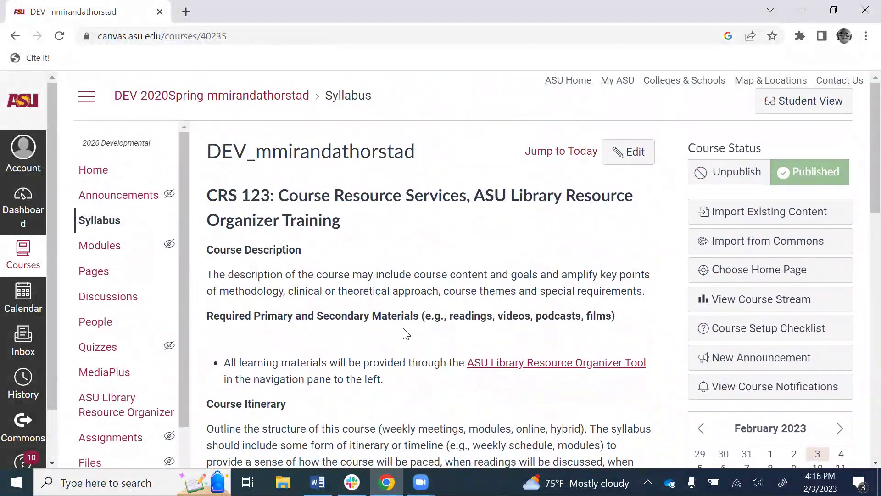
Edit the syllabus and add an empty line below the Required Primary and Secondary Materials heading.
click(636, 153)
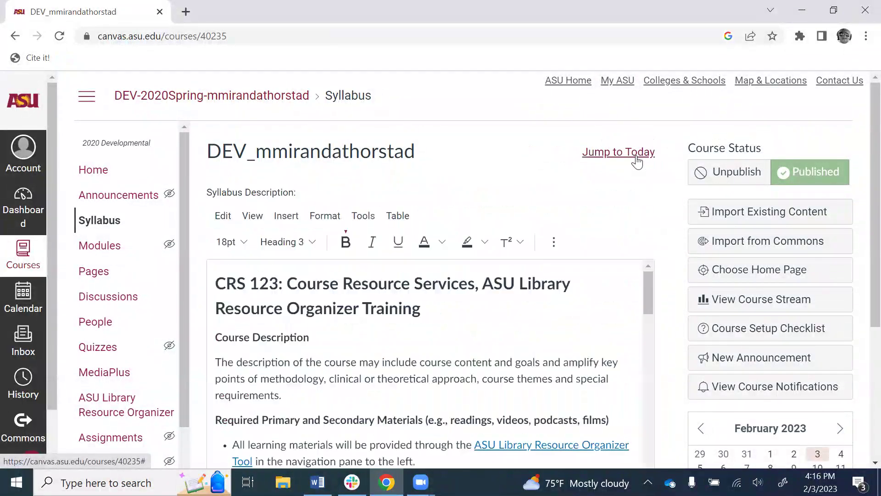
scroll(672, 262, down, 1)
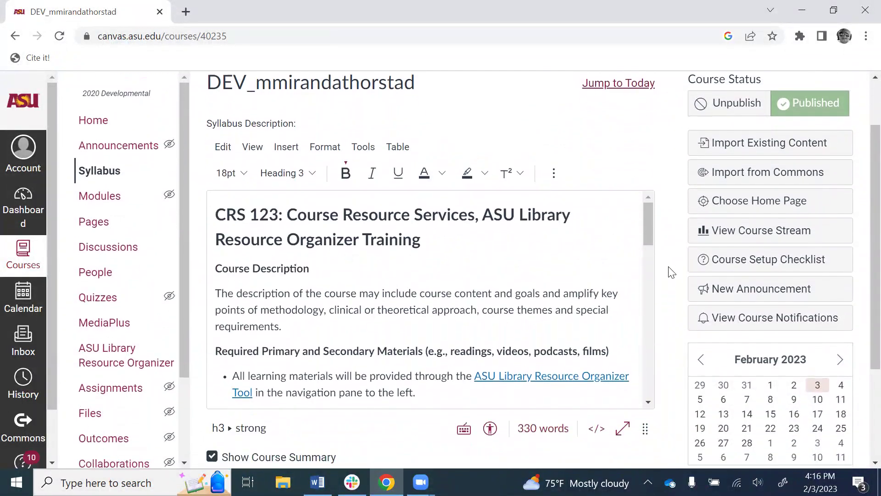
scroll(490, 297, down, 1)
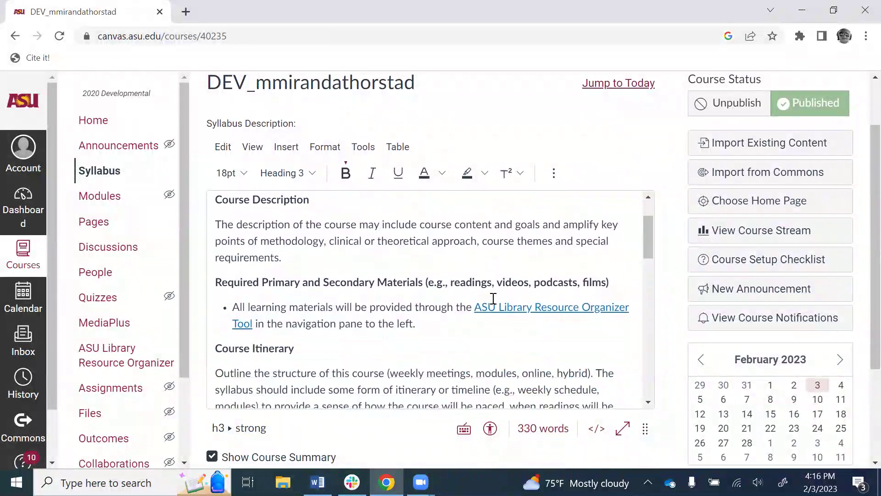
click(621, 285)
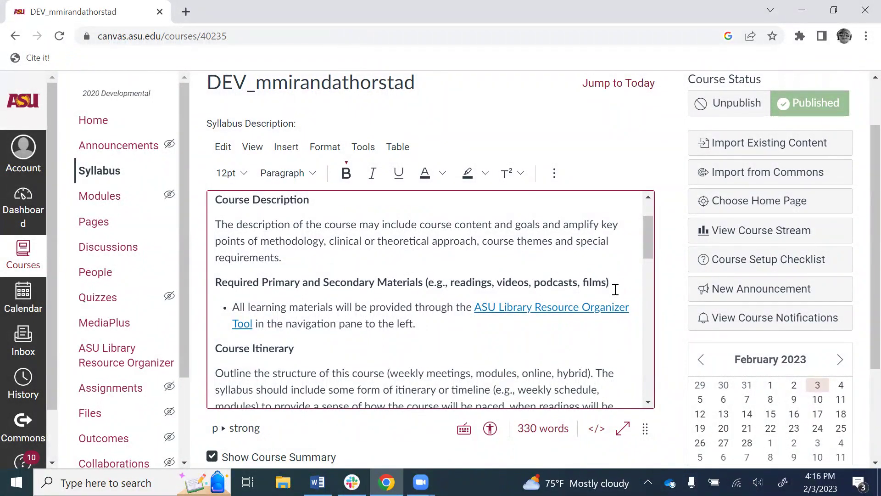
key(Return)
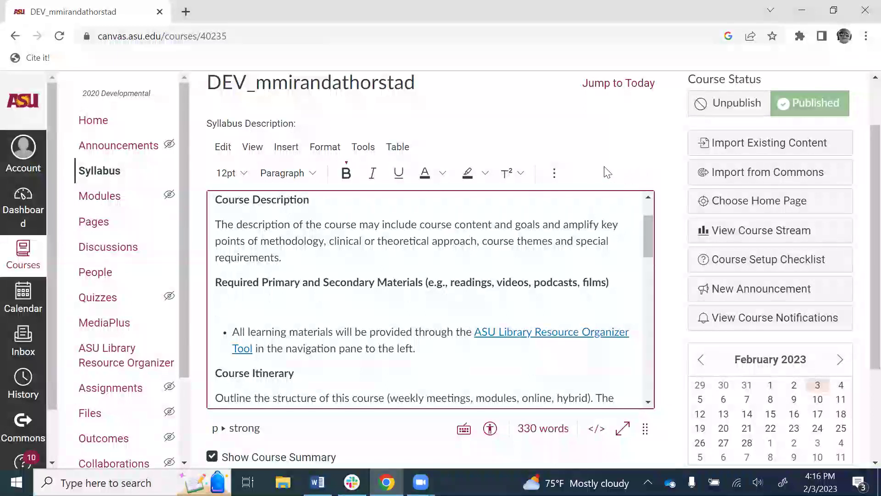
Open the Library Resource Organizer from the syllabus editor, browse its resources, and select the book Melissa.
click(555, 175)
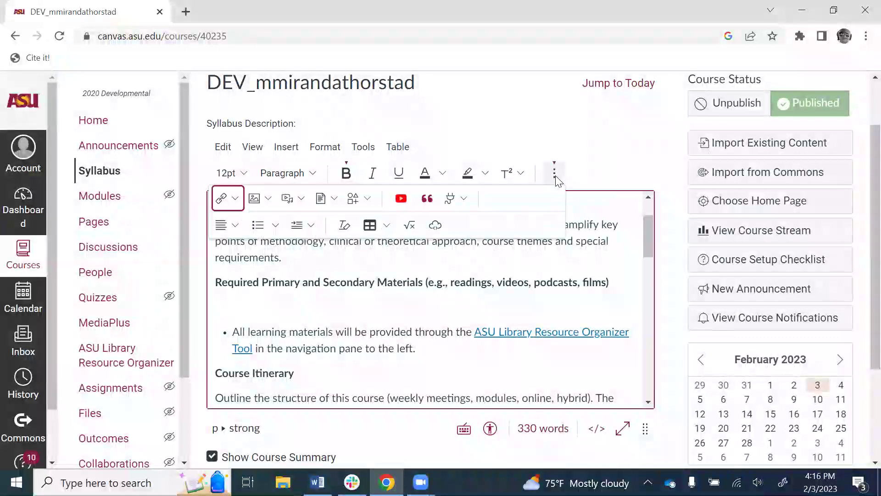
click(427, 203)
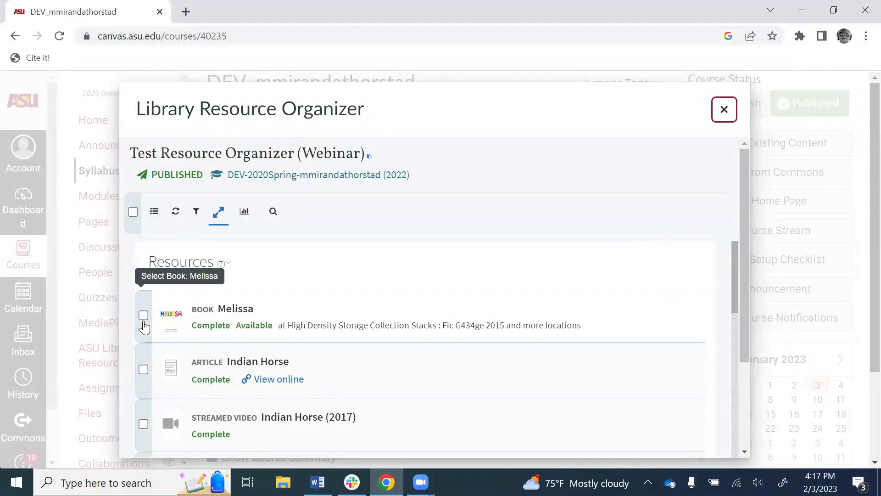
scroll(144, 326, down, 15)
scroll(147, 324, up, 15)
scroll(145, 323, down, 5)
scroll(145, 322, up, 5)
scroll(144, 322, down, 15)
scroll(143, 321, up, 6)
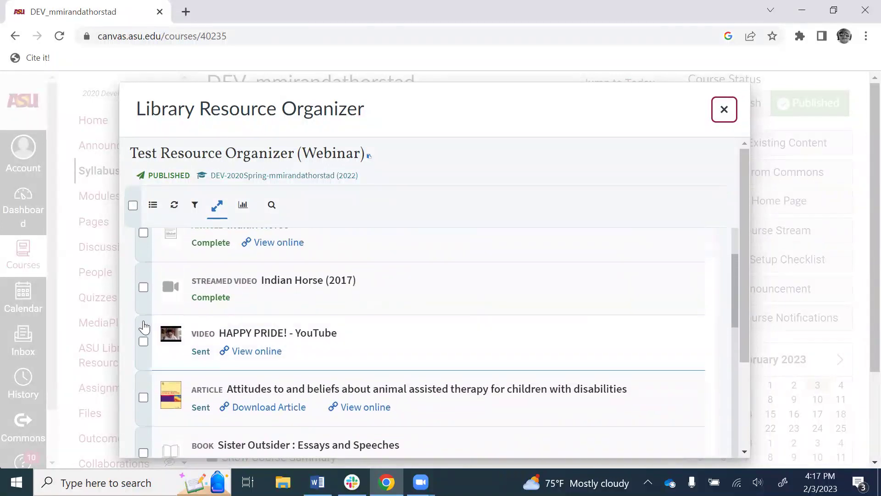
scroll(143, 325, up, 3)
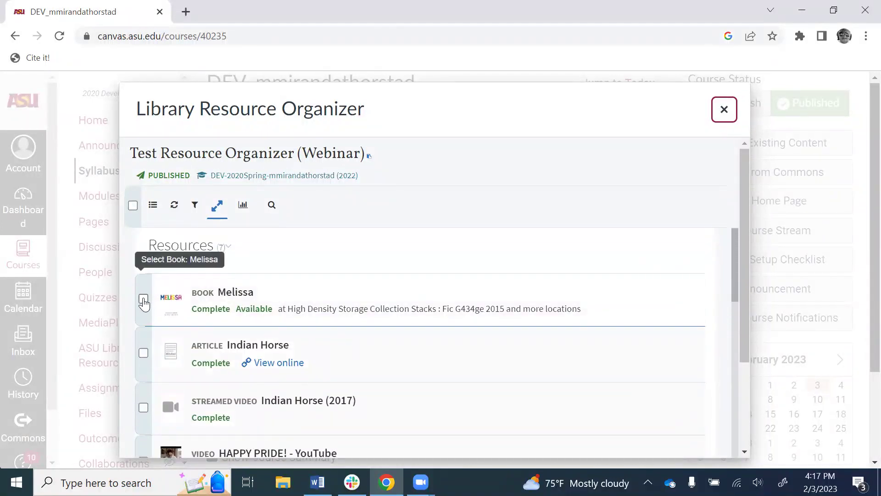
click(144, 301)
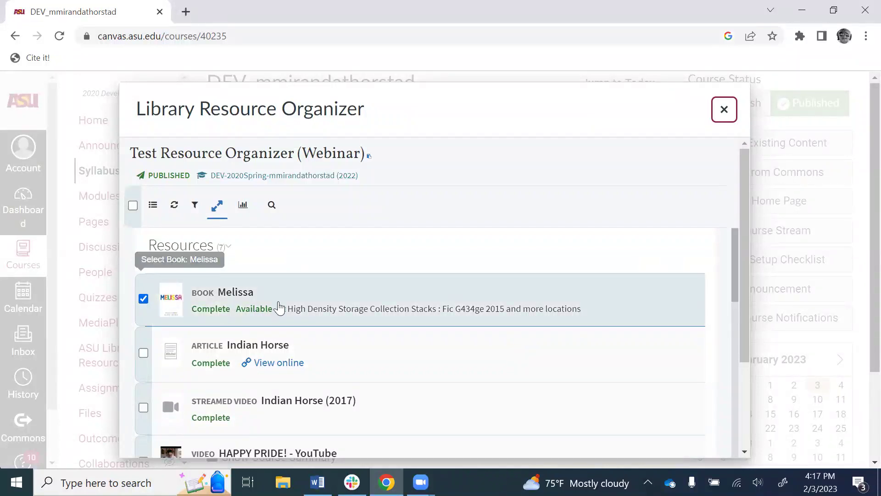
Clear the default link label for the selected book.
scroll(328, 309, down, 8)
scroll(327, 308, down, 10)
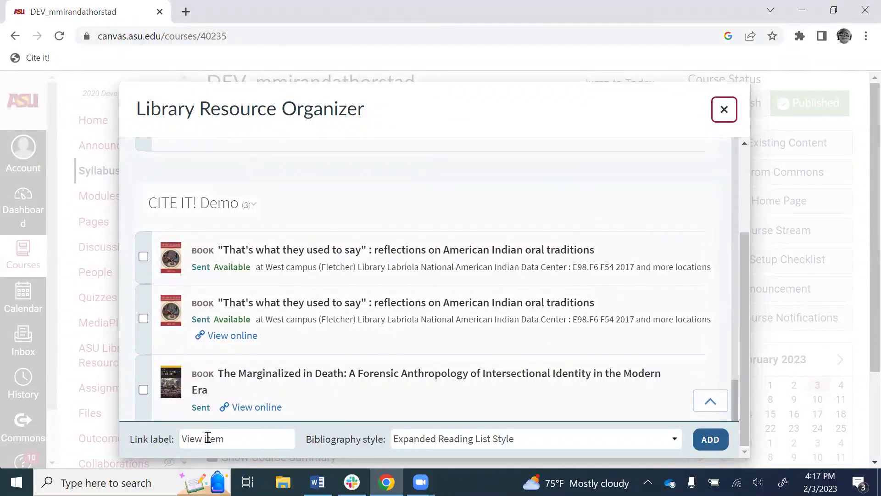
triple_click(228, 440)
key(BackSpace)
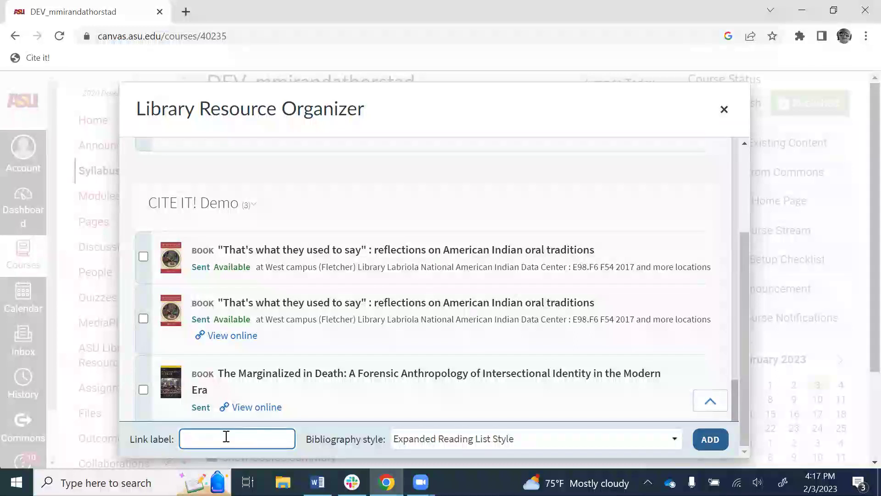
text(Read)
key(BackSpace)
key(BackSpace)
key(BackSpace)
key(BackSpace)
text(View)
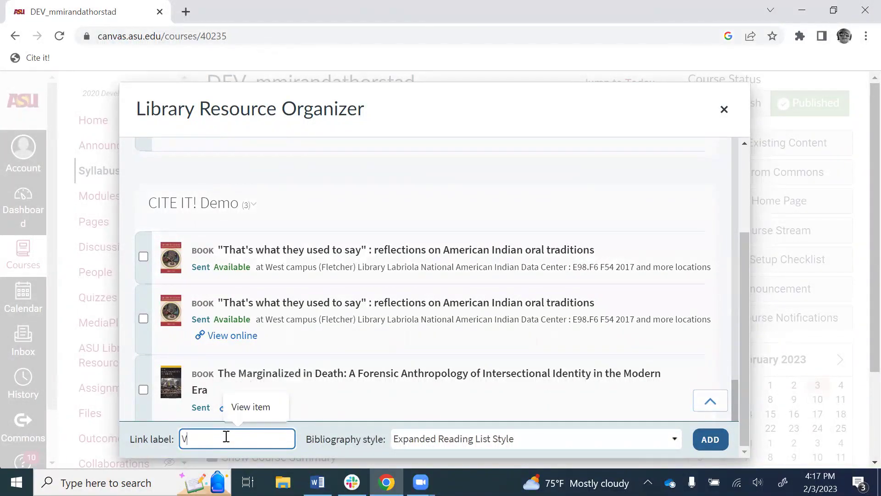
key(BackSpace)
key(BackSpace)
key(BackSpace)
key(BackSpace)
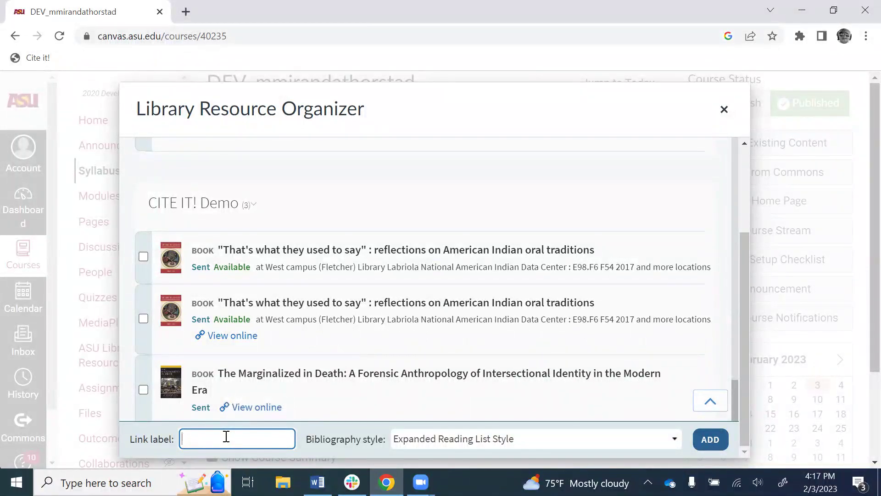
Set the link label to "Read Online", choose Expanded Reading List Style for the bibliography, and add the book to the syllabus.
text(Read)
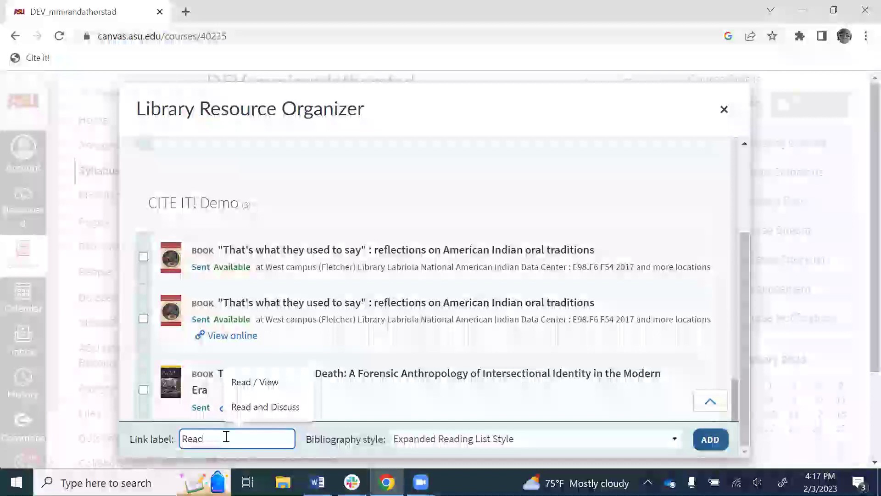
text( Online)
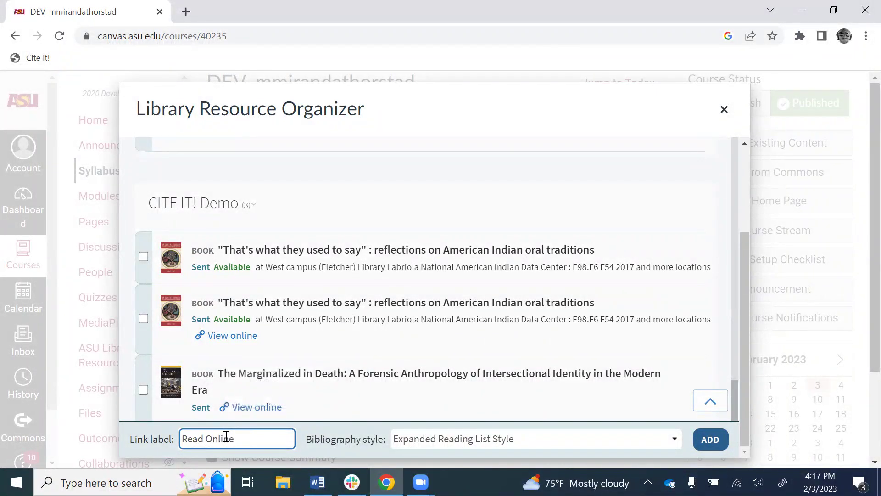
click(420, 439)
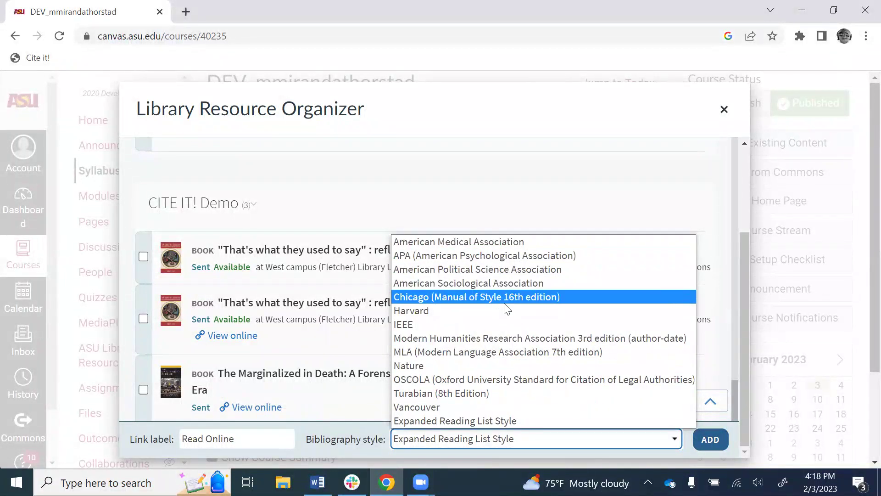
click(520, 421)
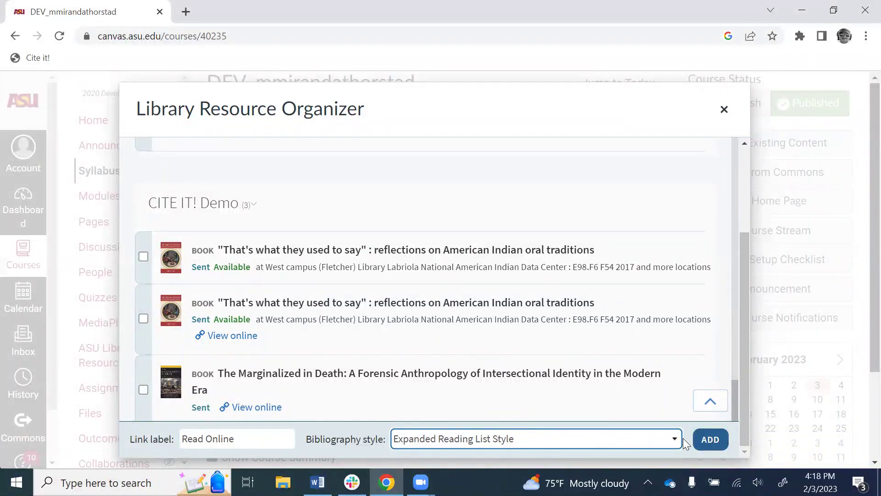
click(713, 442)
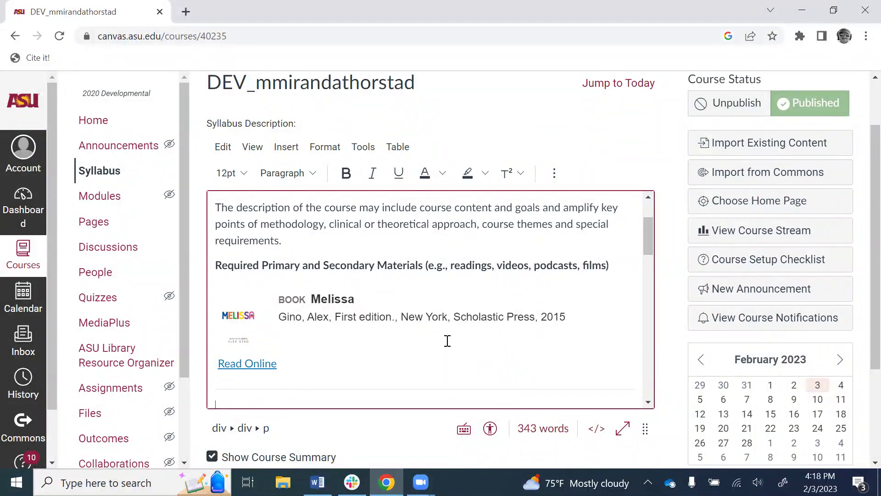
Remove the blank line below the inserted Melissa citation and save the updated syllabus.
scroll(448, 338, down, 1)
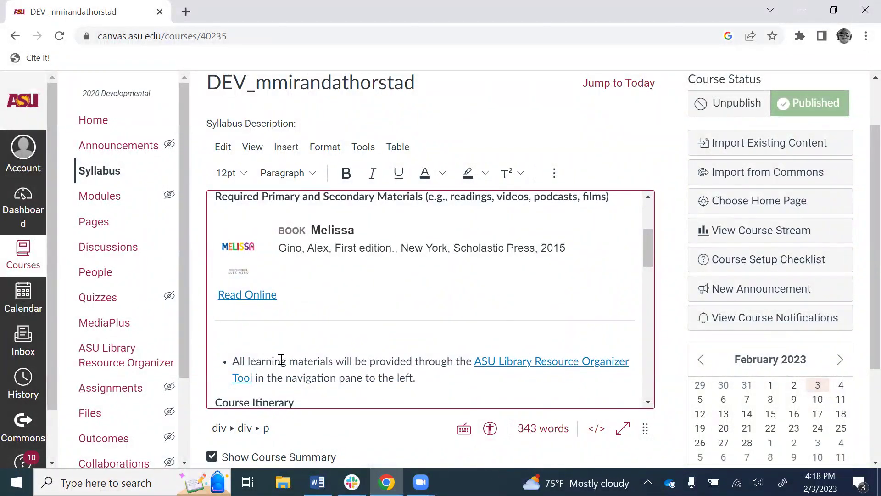
key(BackSpace)
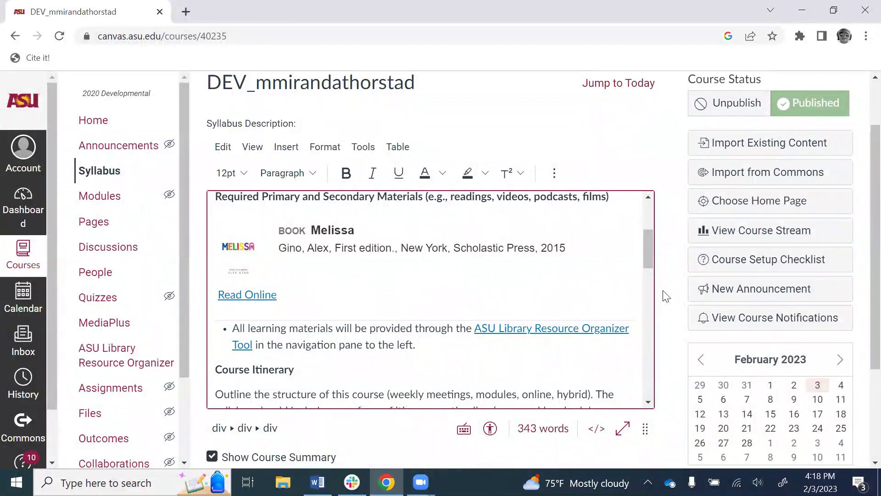
scroll(674, 299, down, 3)
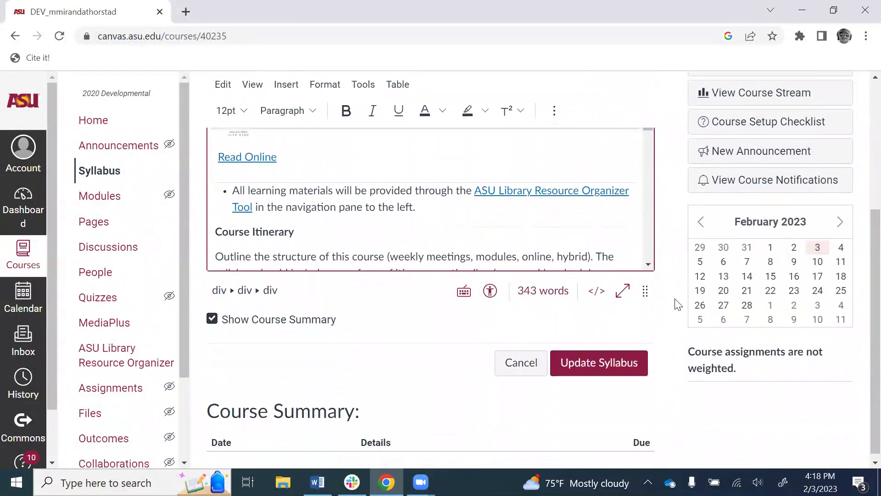
click(602, 371)
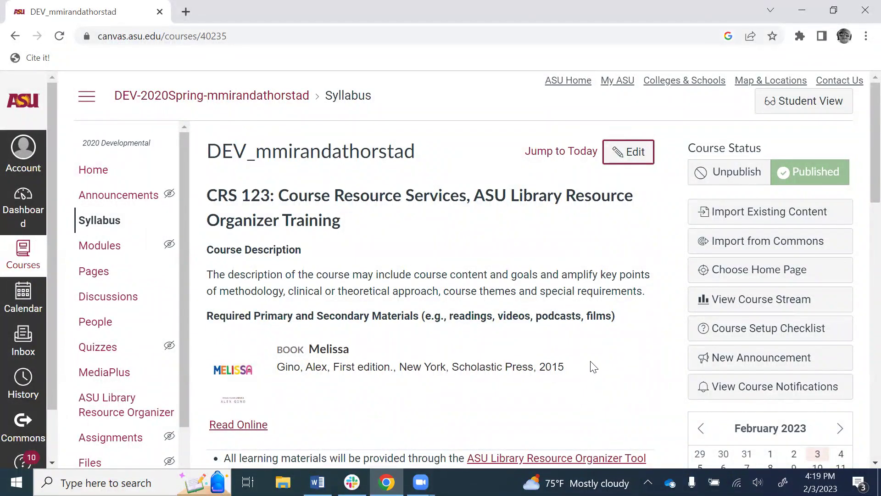
Open the Learning Materials (Demo) page in Module 1: Demo for Webinar for editing.
scroll(592, 367, down, 4)
scroll(609, 309, down, 1)
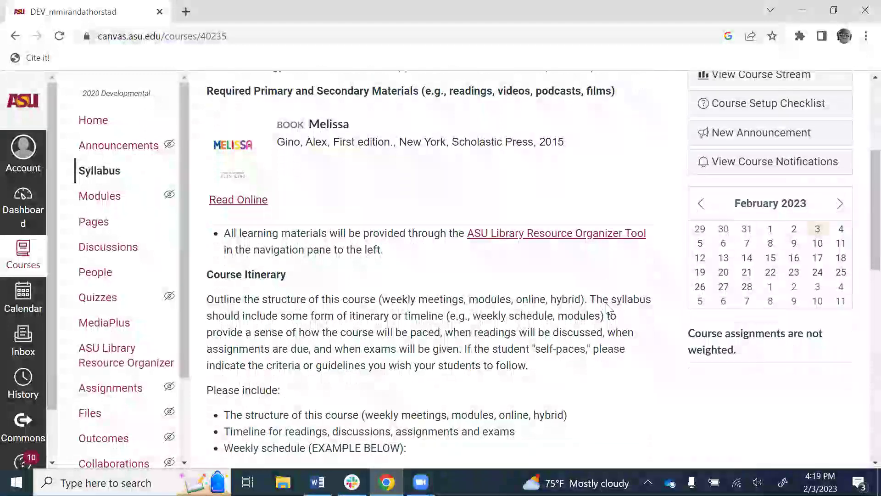
scroll(605, 307, down, 6)
scroll(604, 307, up, 1)
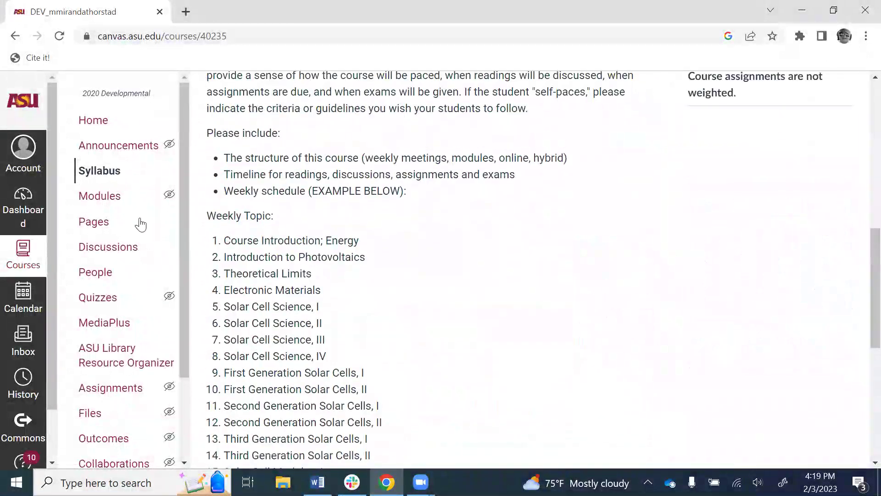
click(98, 202)
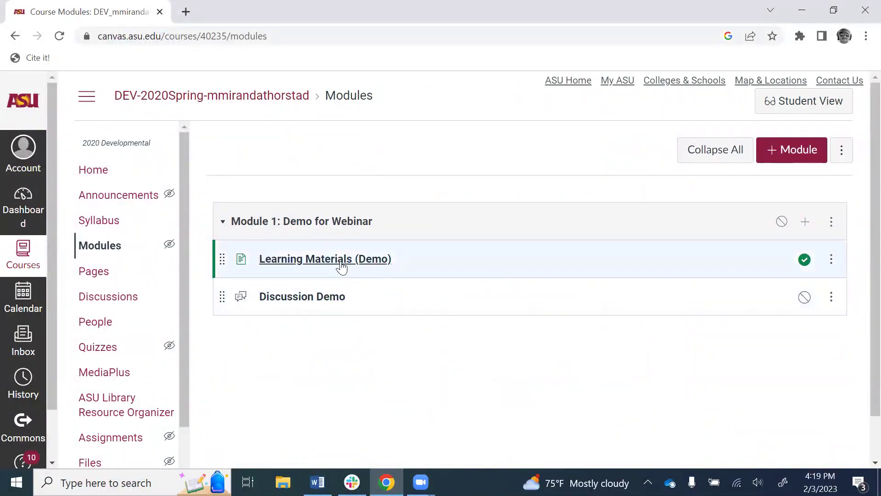
click(305, 260)
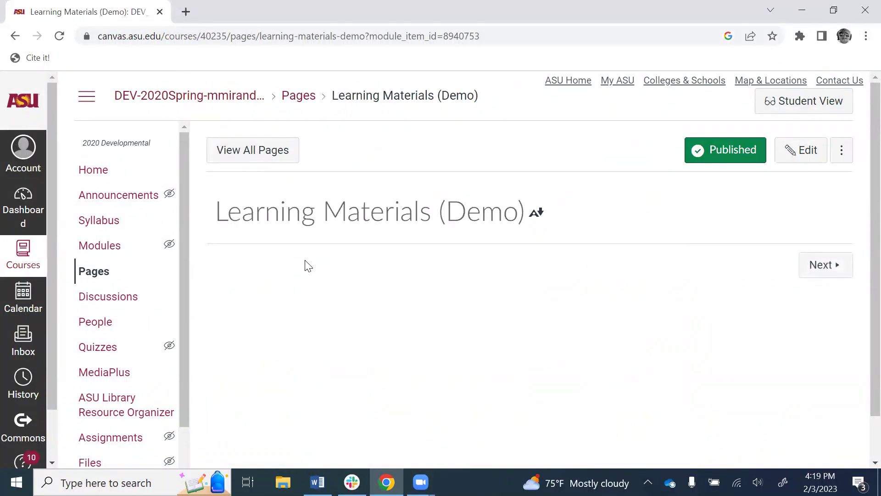
click(803, 156)
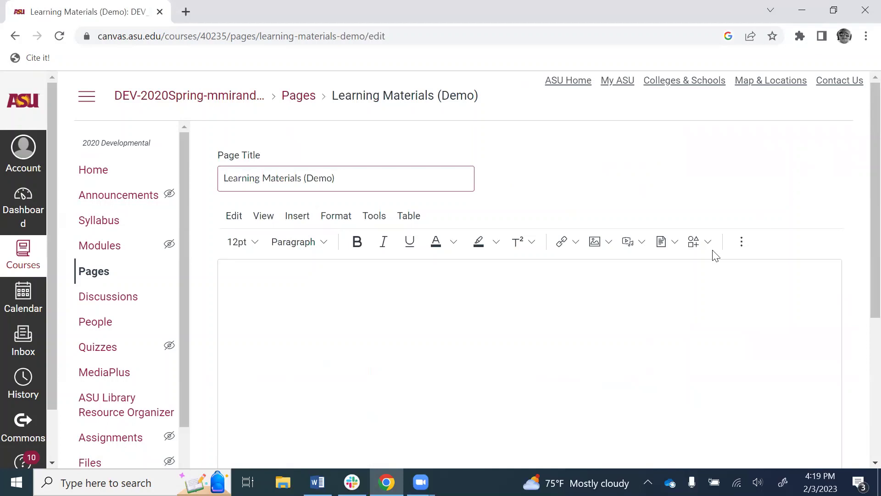
Open the Library Resource Organizer citation tool for the empty body of the Learning Materials (Demo) page.
click(388, 316)
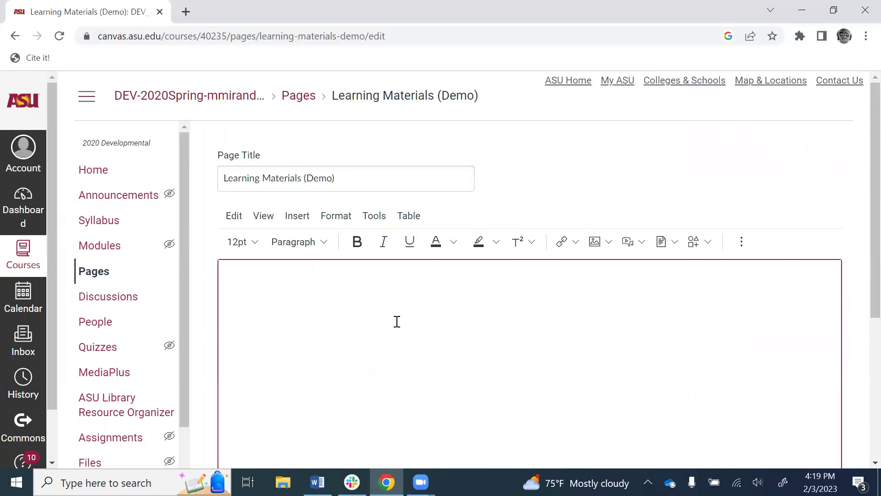
scroll(397, 321, down, 2)
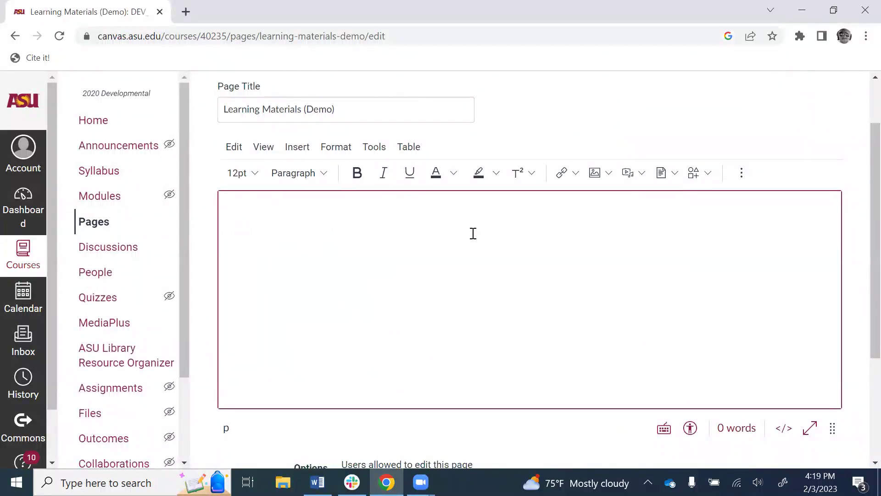
click(744, 179)
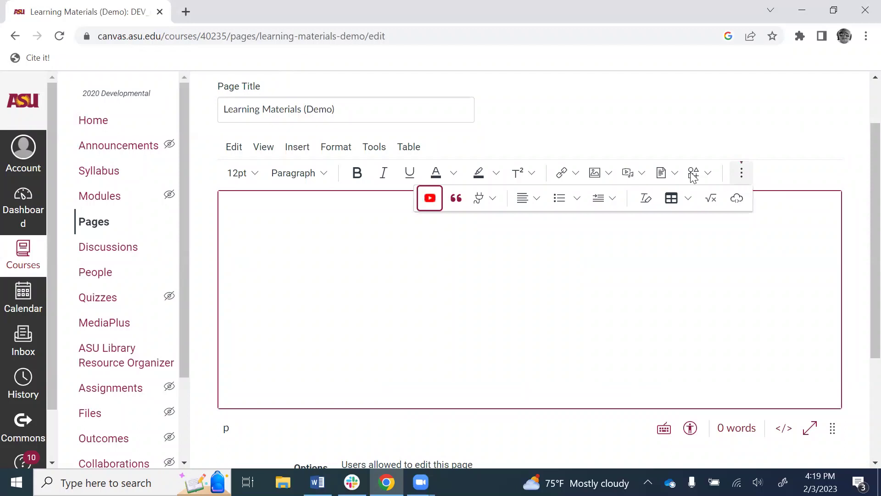
click(456, 202)
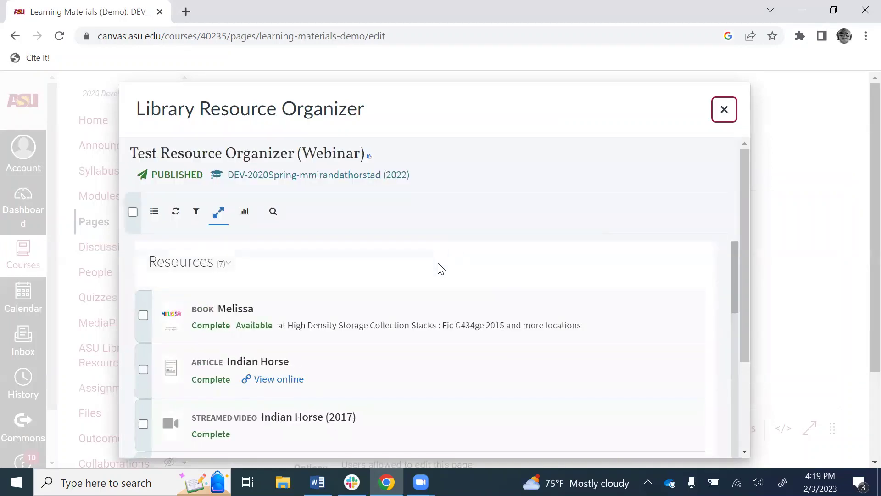
Select all five items in the Demo Webinar section, from Moonlight | Kanopy through Like a Love Story.
scroll(377, 273, down, 10)
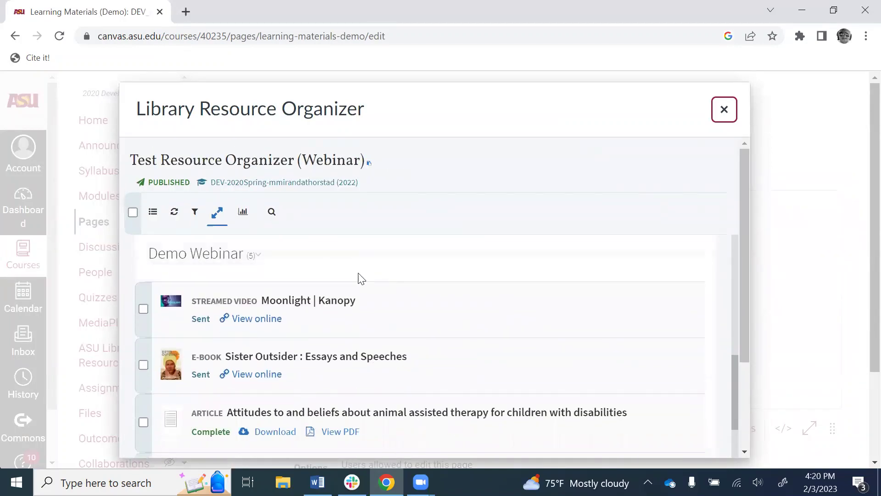
click(144, 310)
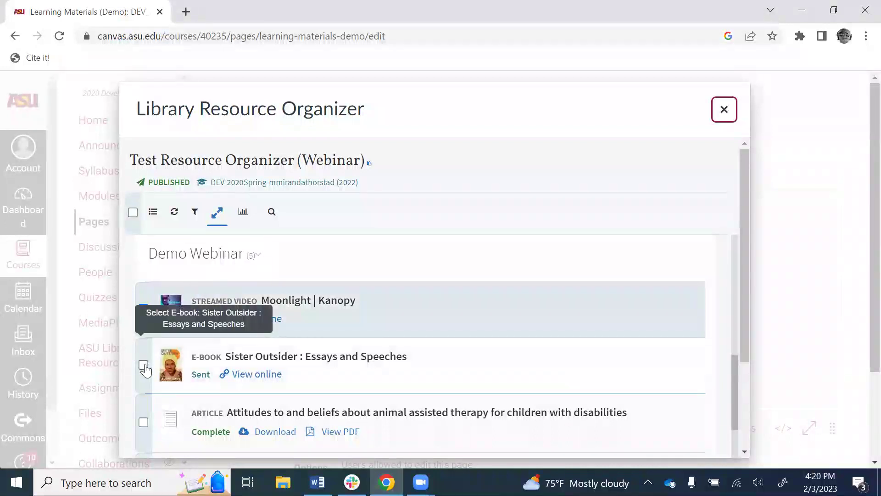
click(143, 364)
click(143, 422)
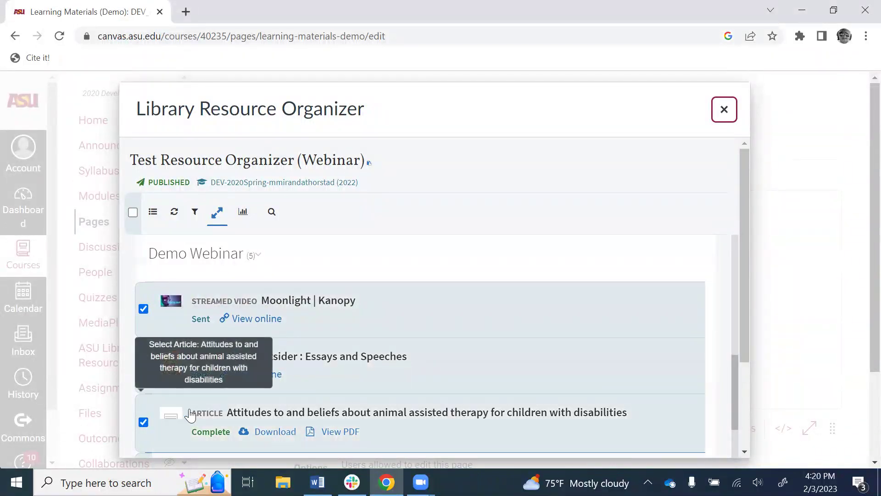
scroll(250, 332, down, 3)
click(143, 342)
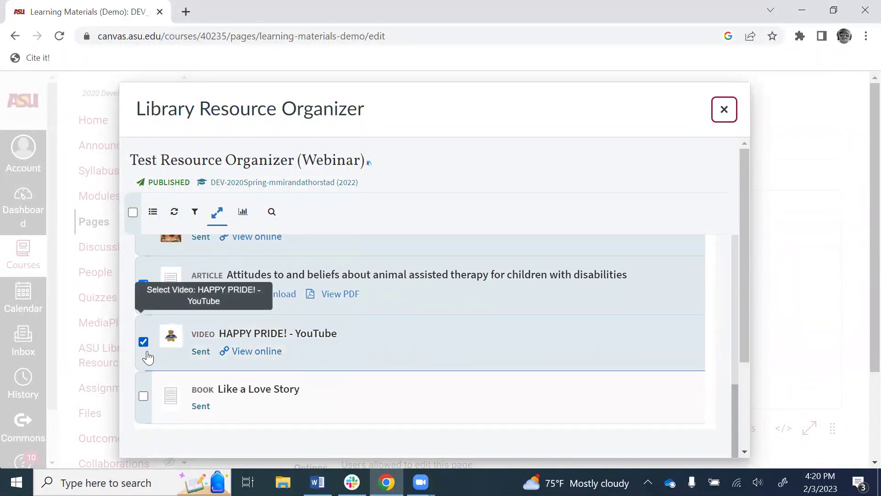
click(144, 397)
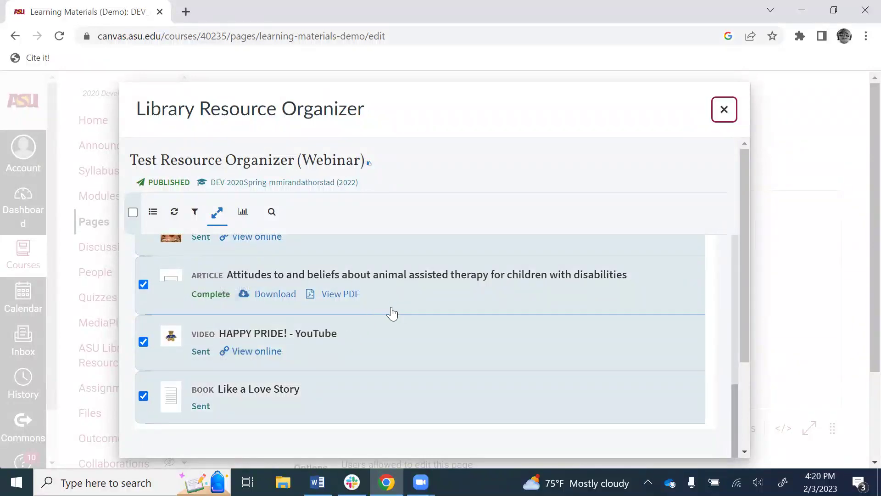
scroll(407, 314, up, 3)
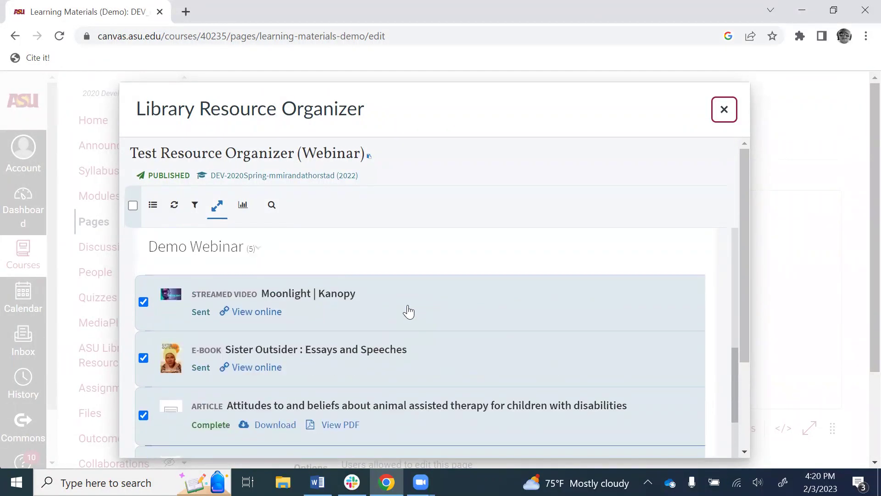
Set the link label to "Read/View Online" and add the selected Demo Webinar citations to the page.
scroll(409, 312, down, 10)
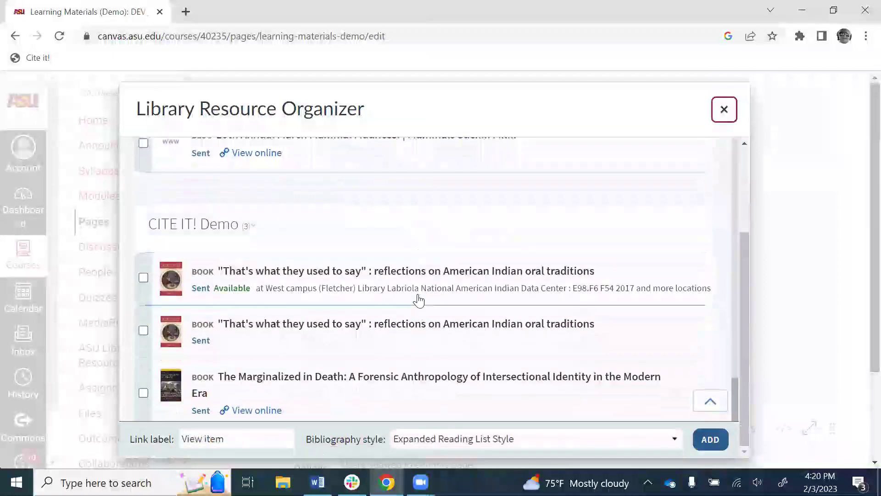
triple_click(258, 437)
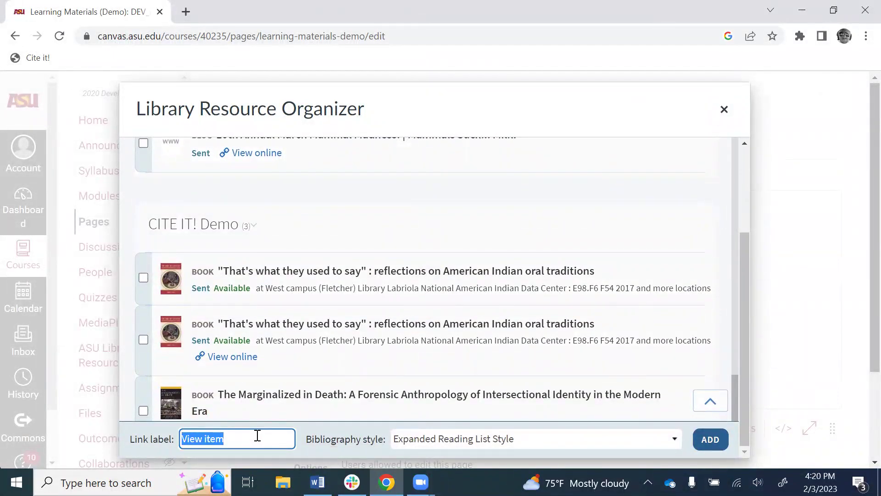
text(Read/Vi)
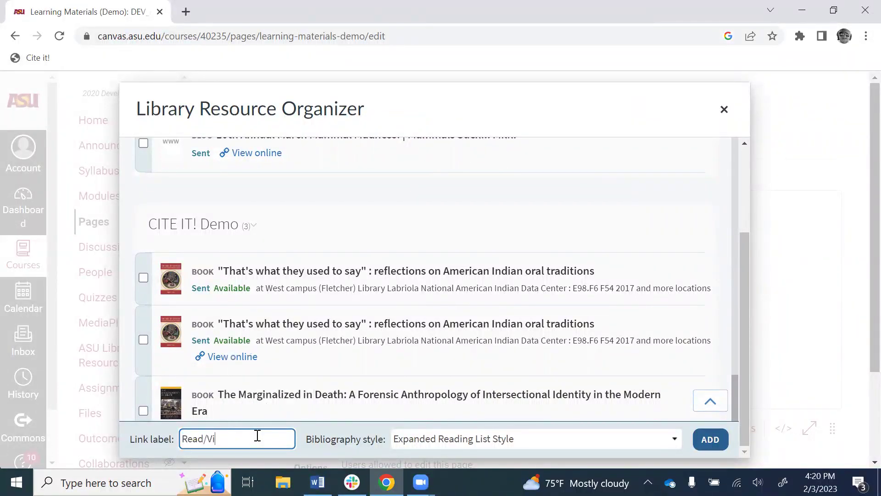
text(ew Online)
click(710, 440)
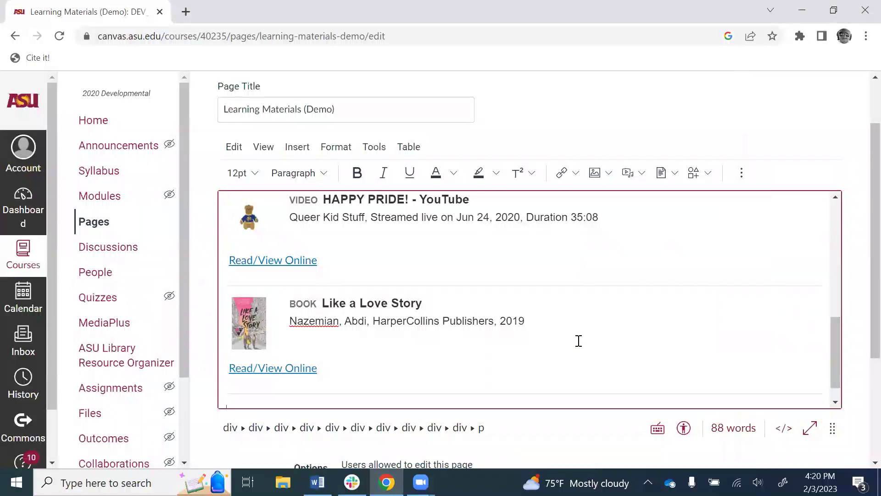
Review the inserted citations, save the Learning Materials (Demo) page, and check the citations on the saved page.
scroll(559, 334, up, 7)
scroll(556, 332, down, 2)
scroll(556, 332, down, 5)
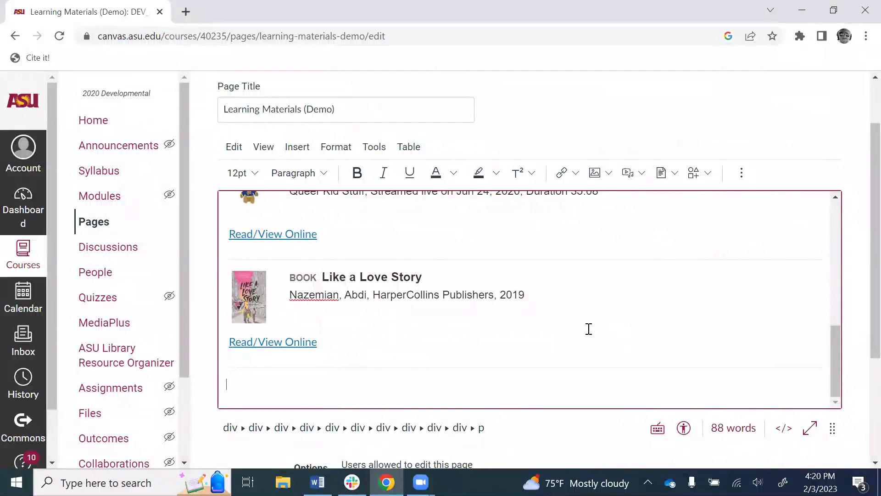
scroll(573, 309, down, 1)
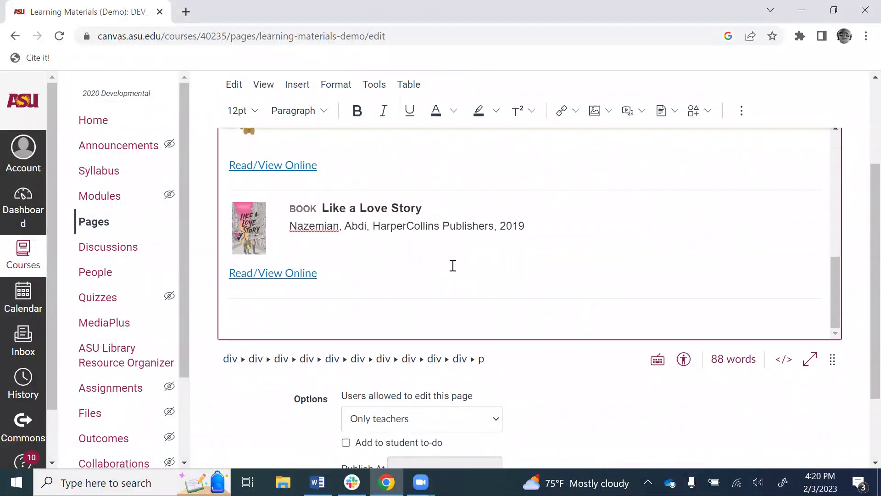
scroll(453, 265, down, 2)
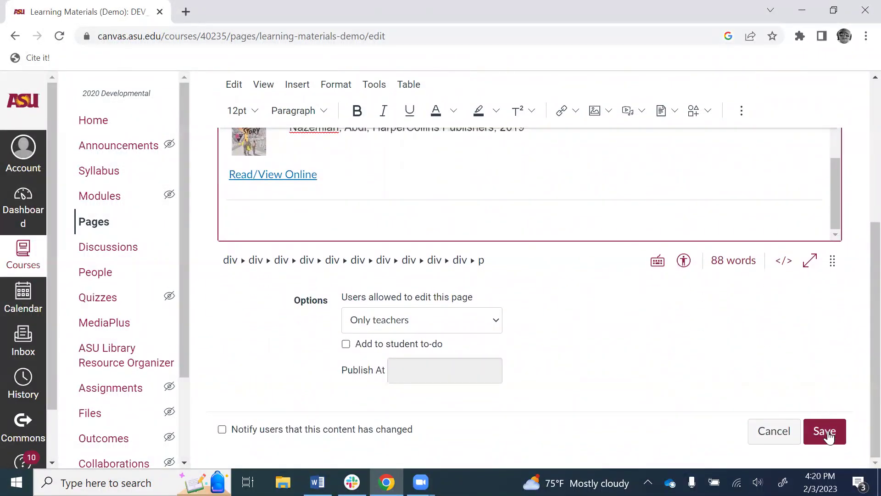
click(825, 432)
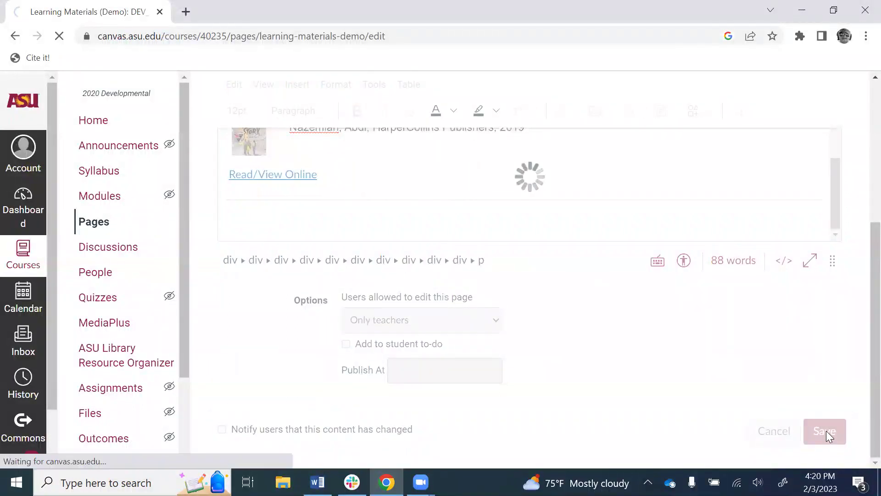
scroll(580, 245, down, 5)
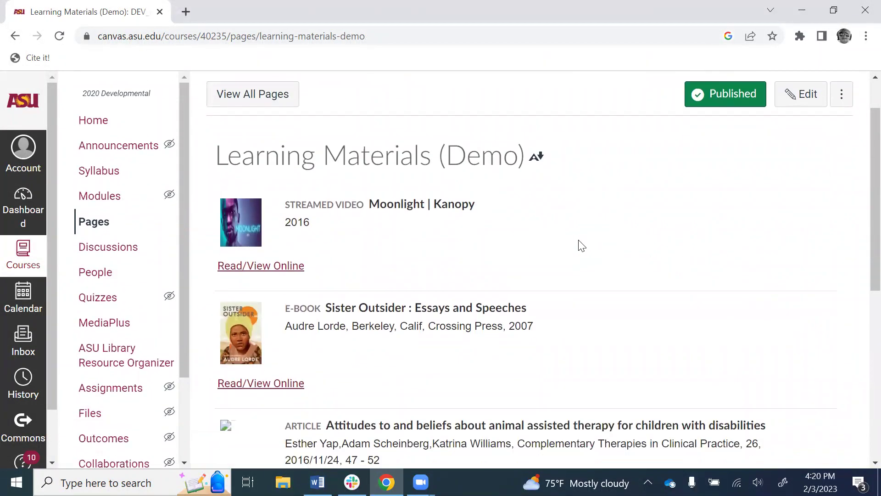
scroll(581, 243, down, 3)
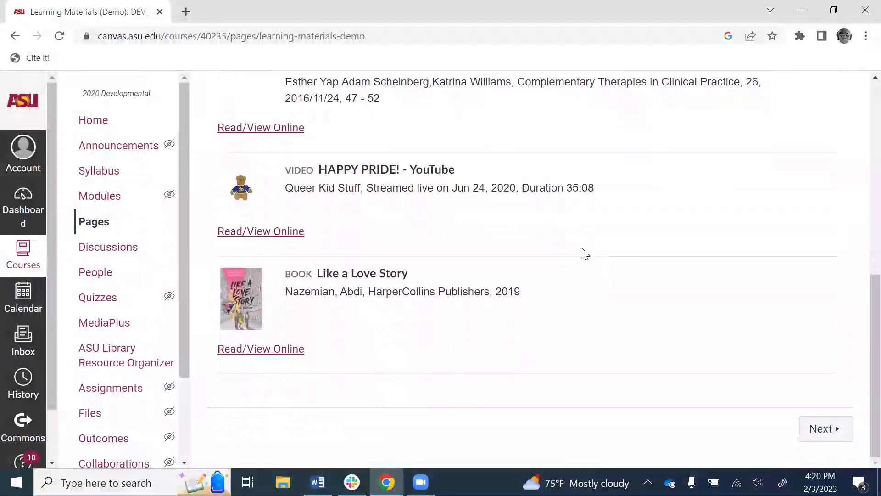